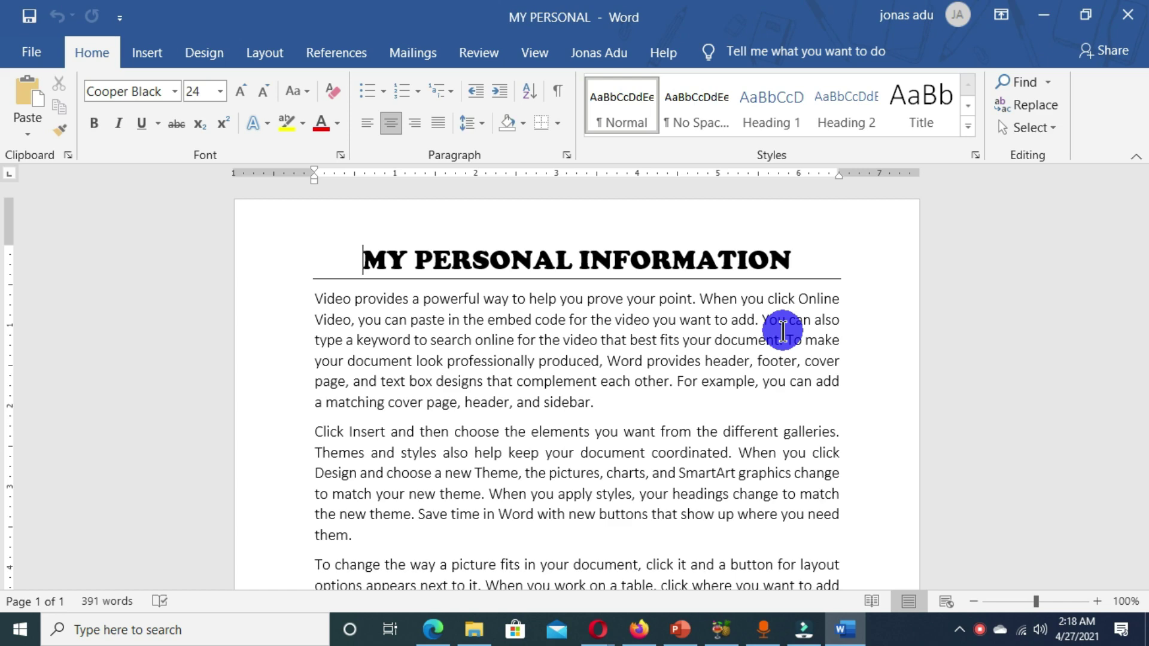
# Start Save As from the File menu and point it at the Desktop folder.
pyautogui.scroll(-2, 443, 389)
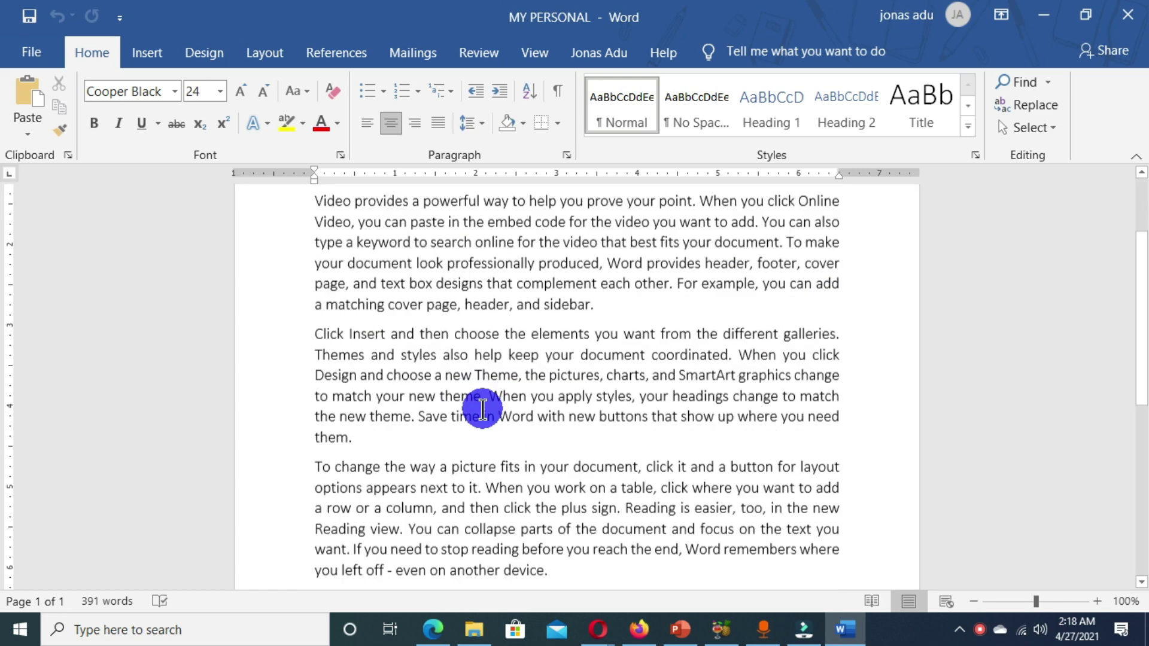
pyautogui.scroll(-5, 485, 419)
pyautogui.scroll(-2, 502, 443)
pyautogui.scroll(3, 515, 455)
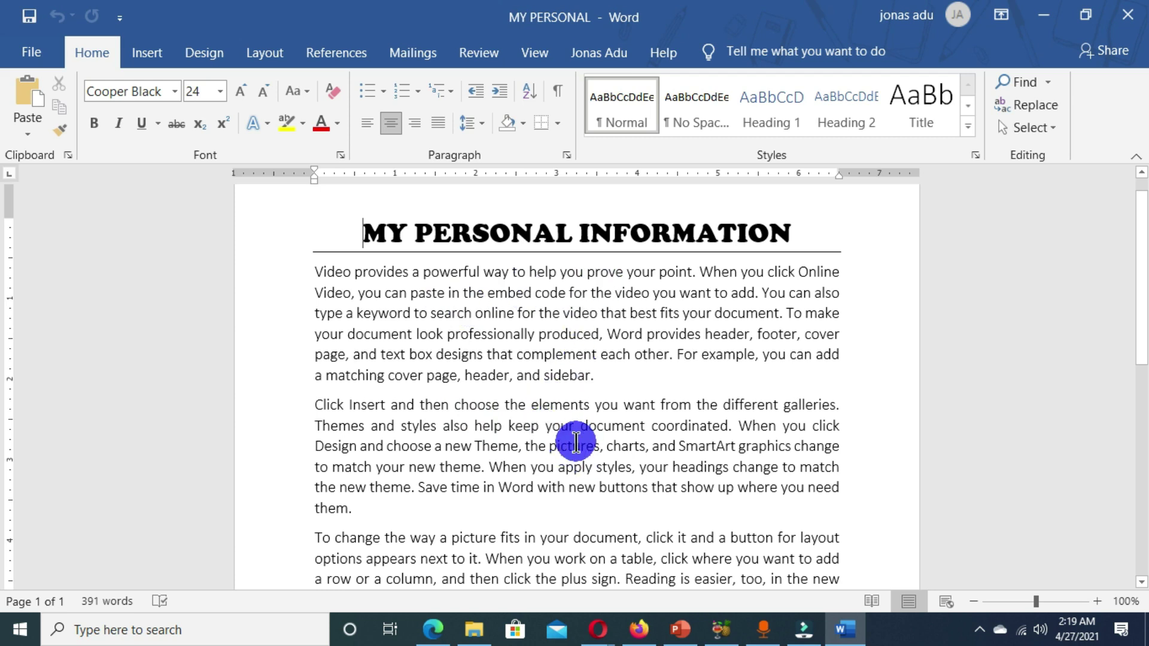
pyautogui.click(29, 54)
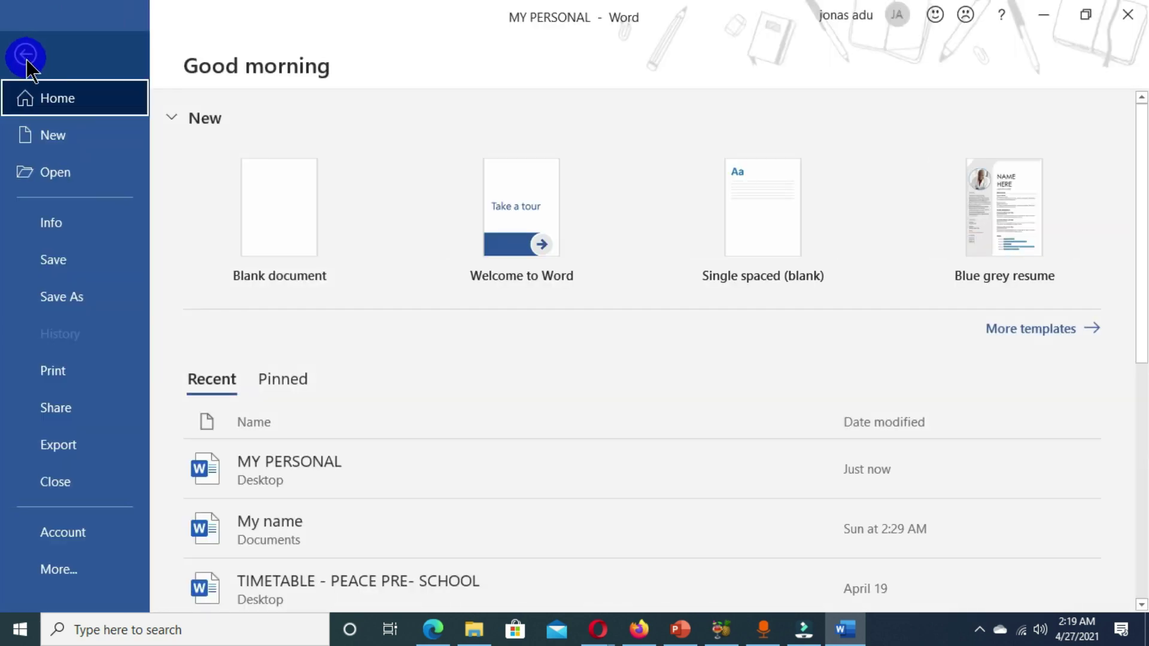
pyautogui.click(71, 298)
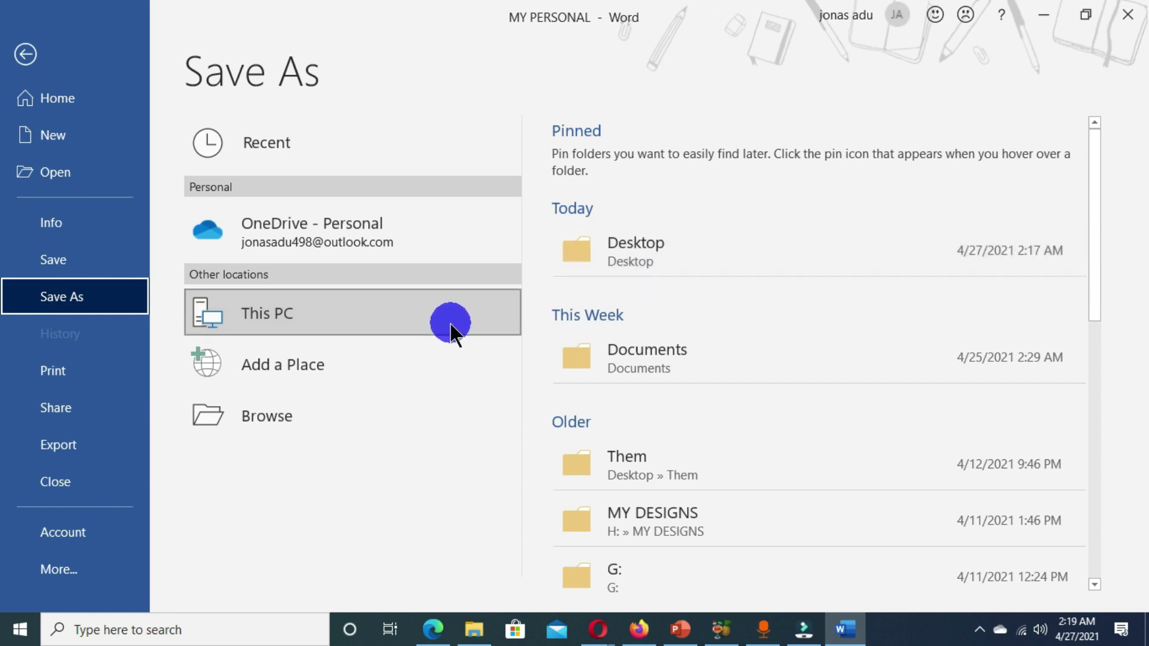
pyautogui.moveTo(634, 256)
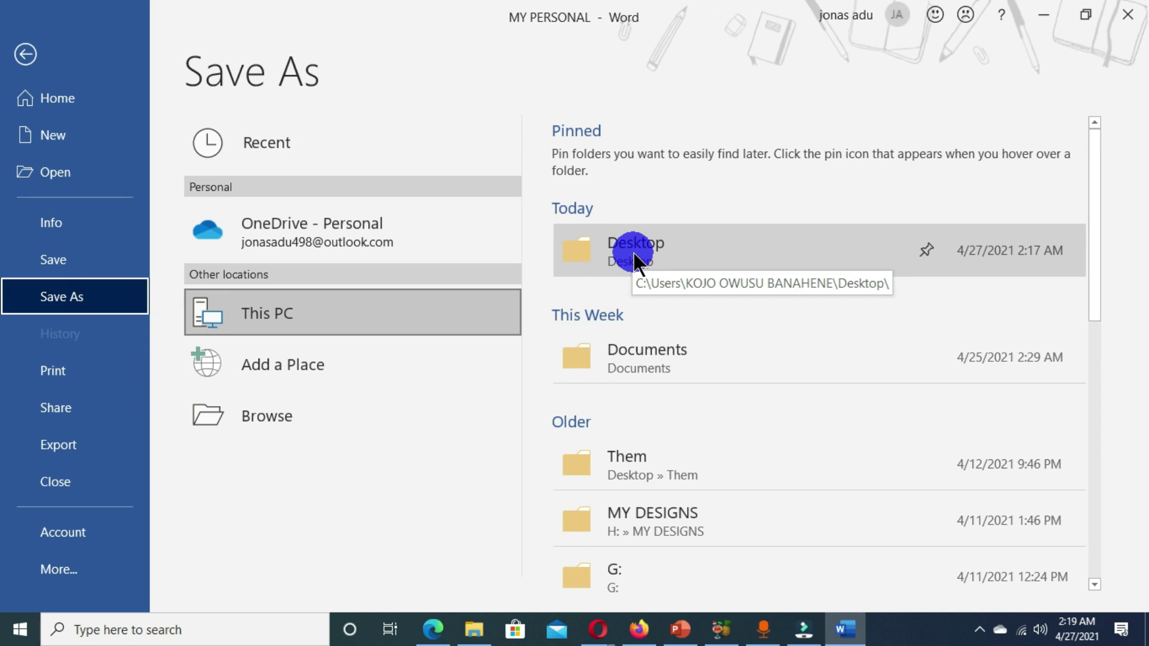
pyautogui.click(666, 257)
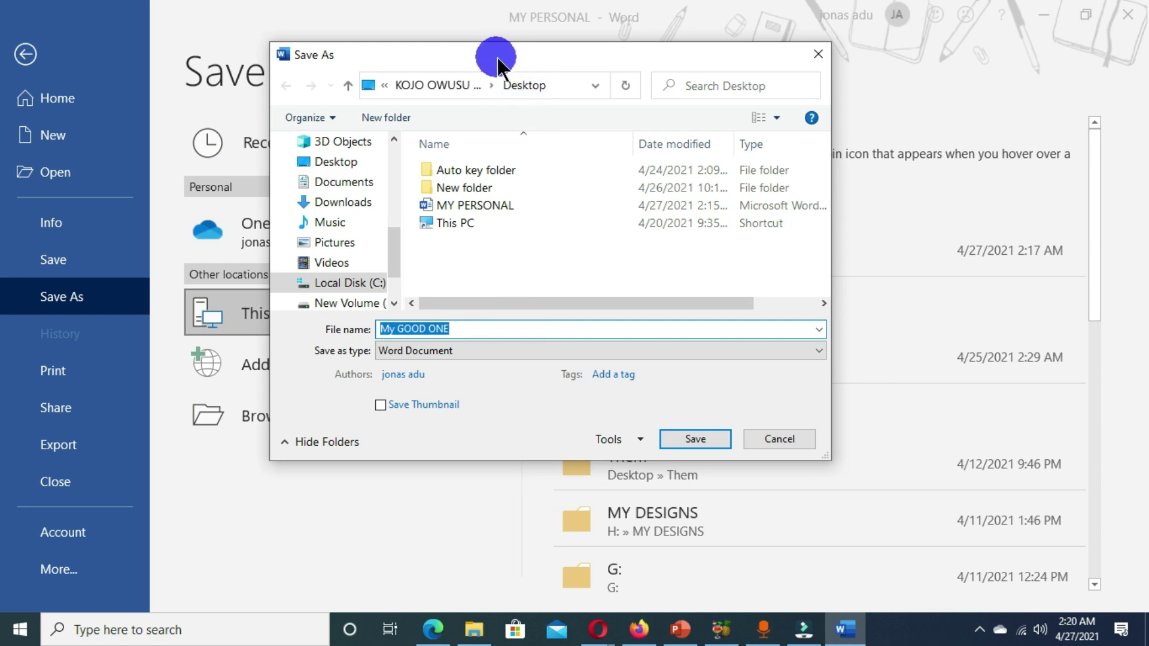
# Replace the file name 'My GOOD ONE' with 'MY FILE'.
pyautogui.moveTo(486, 58); pyautogui.dragTo(527, 61)
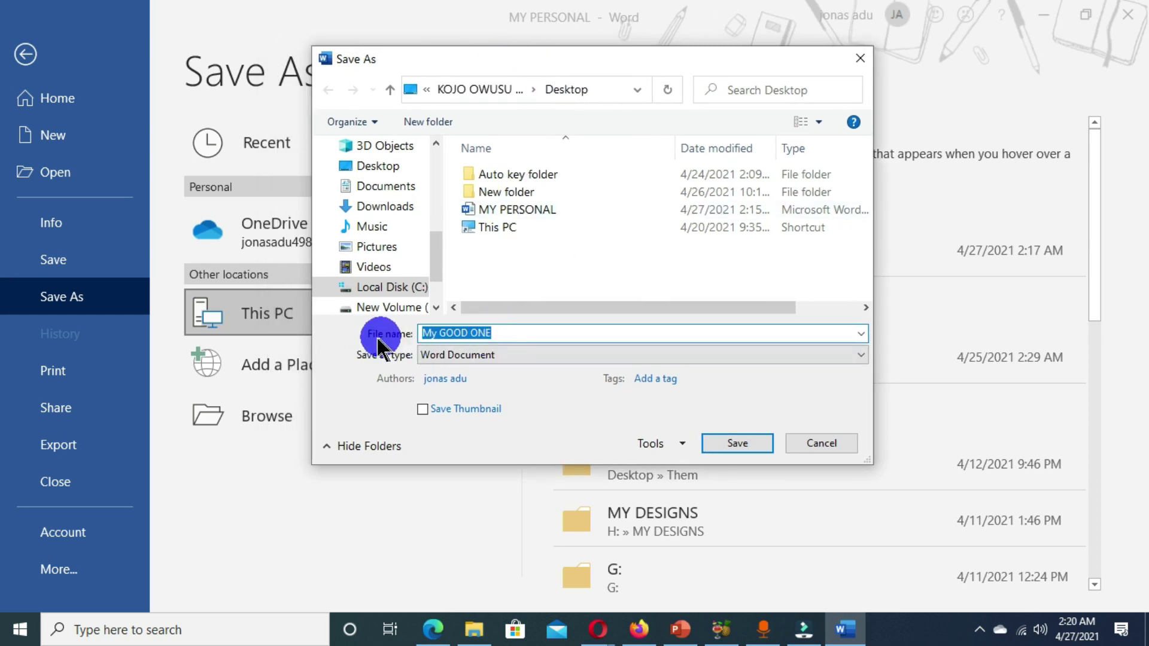
pyautogui.click(502, 333)
pyautogui.moveTo(502, 333); pyautogui.dragTo(419, 337)
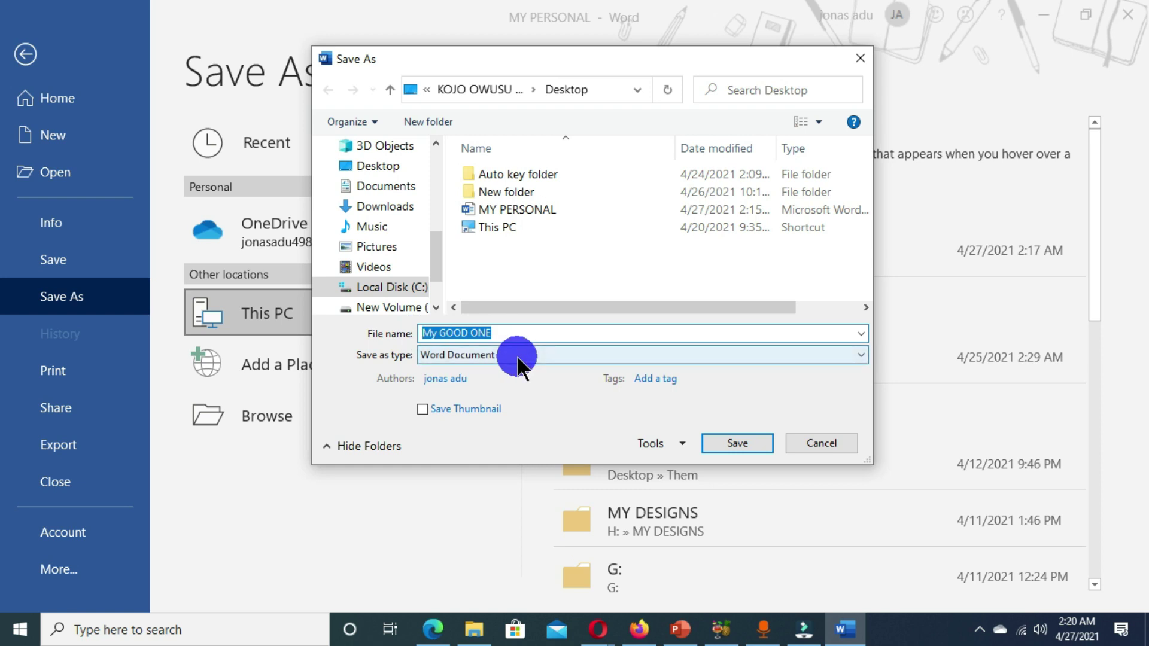
pyautogui.write('MY FILE')
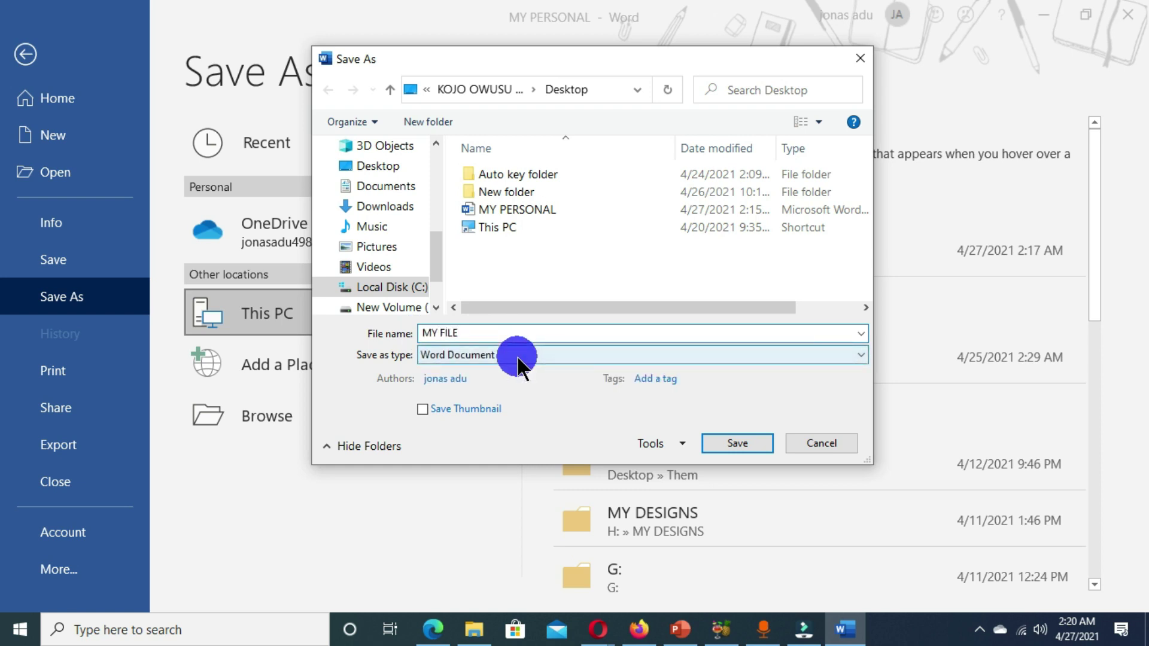
pyautogui.moveTo(595, 66); pyautogui.dragTo(572, 63)
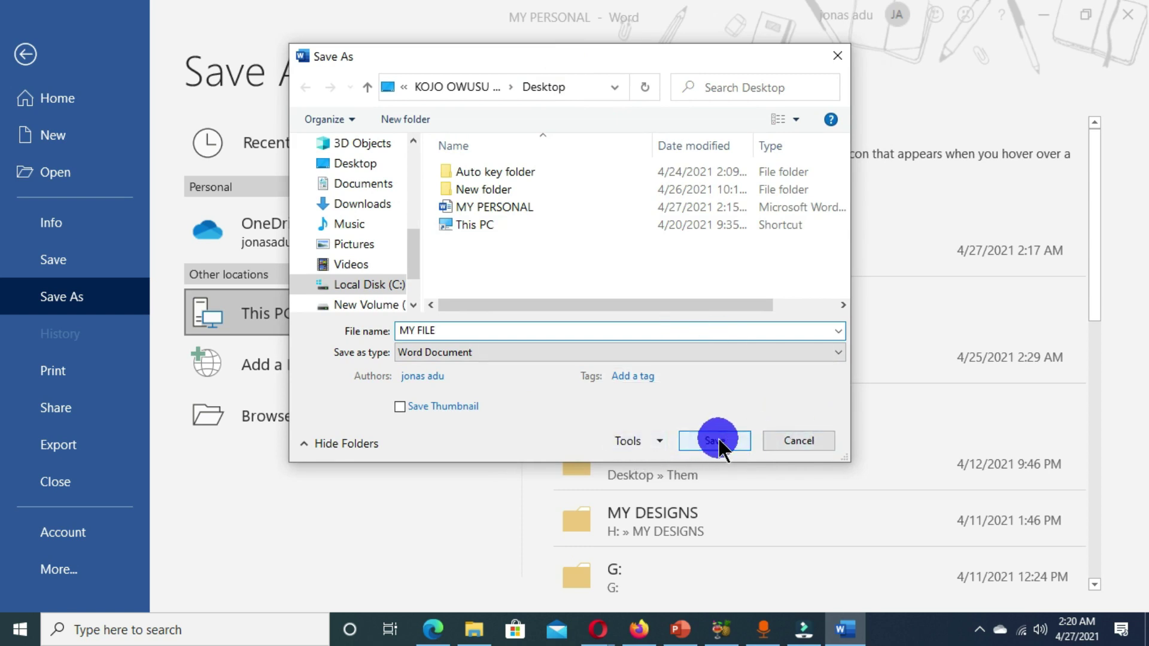
pyautogui.click(661, 443)
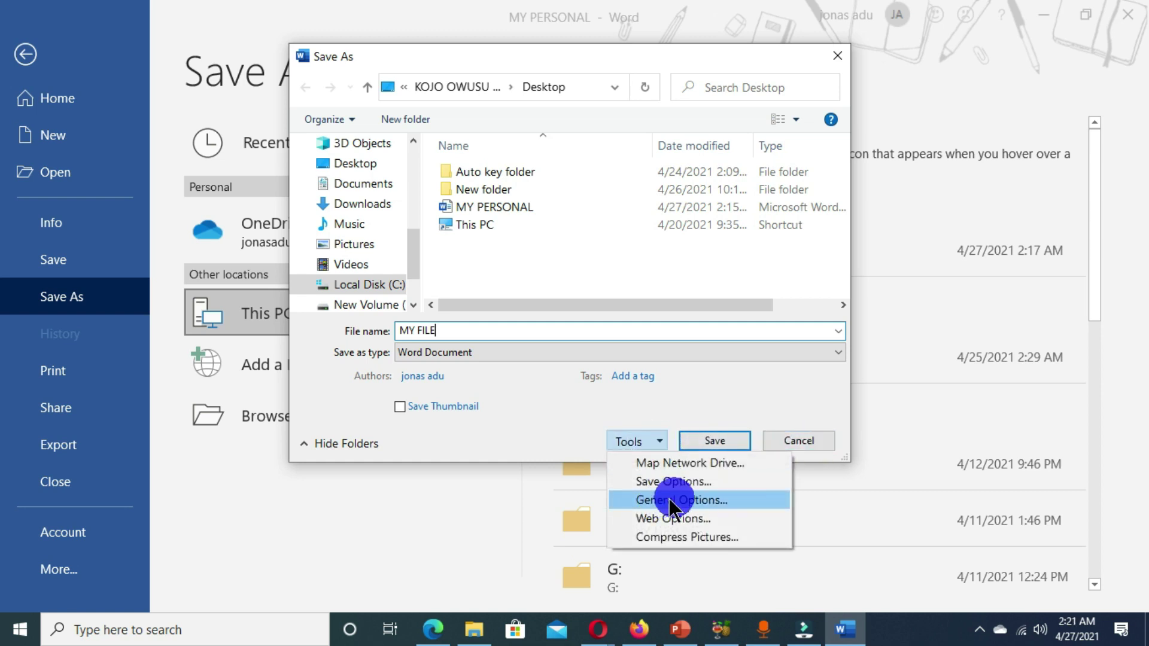
pyautogui.click(684, 500)
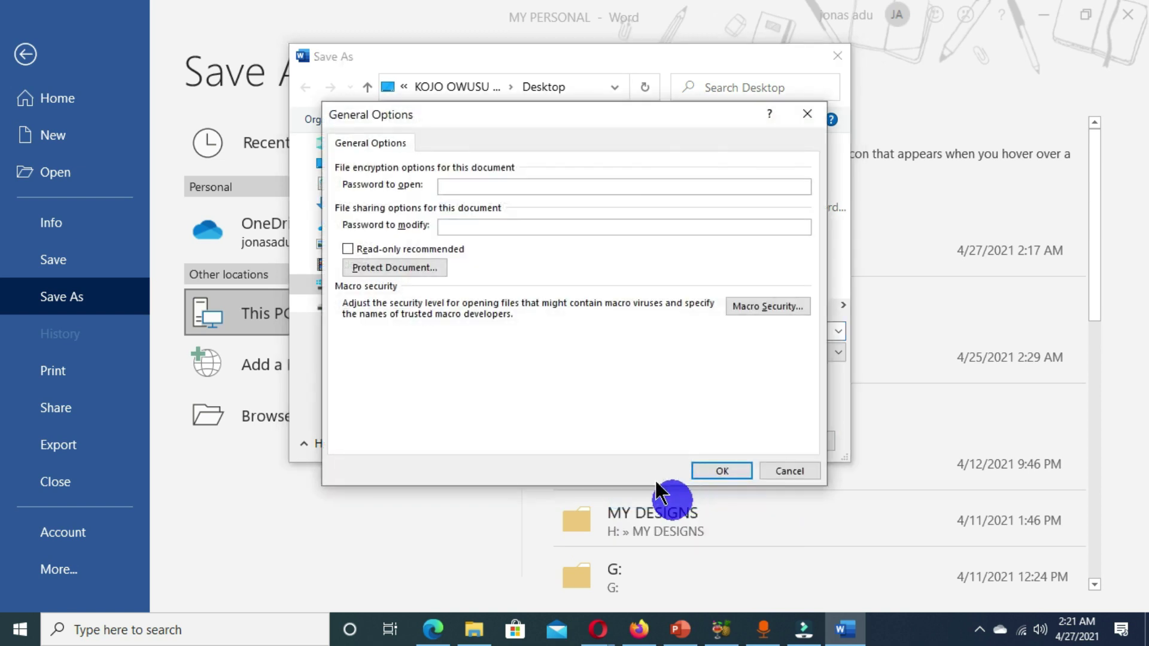
pyautogui.moveTo(565, 117); pyautogui.dragTo(546, 81)
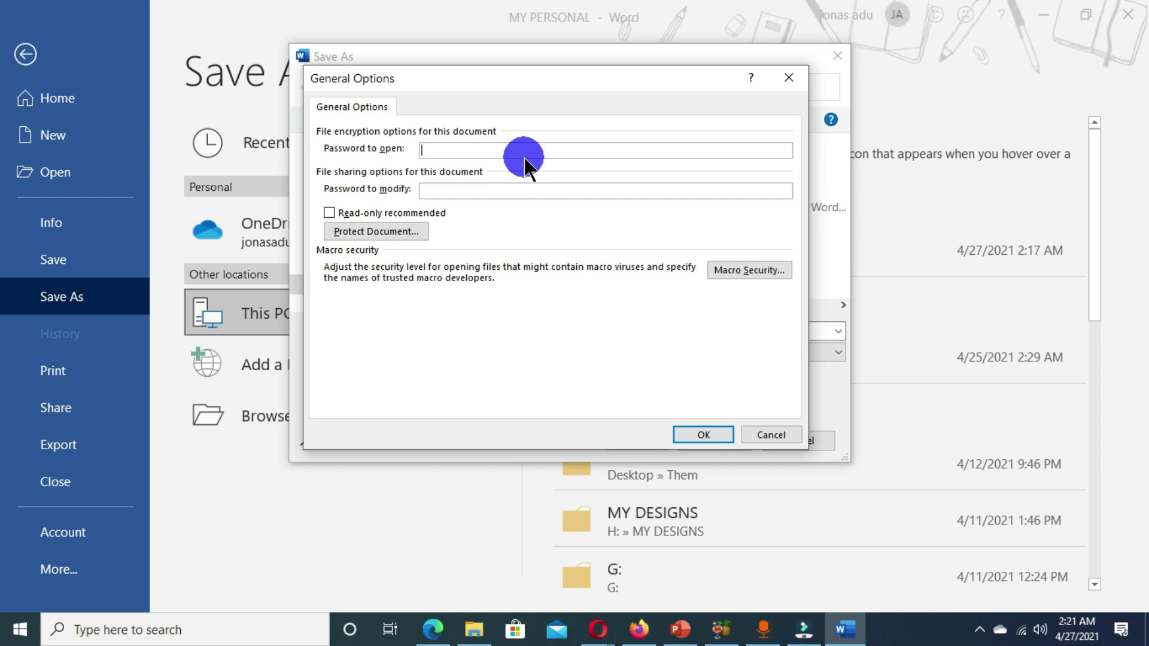
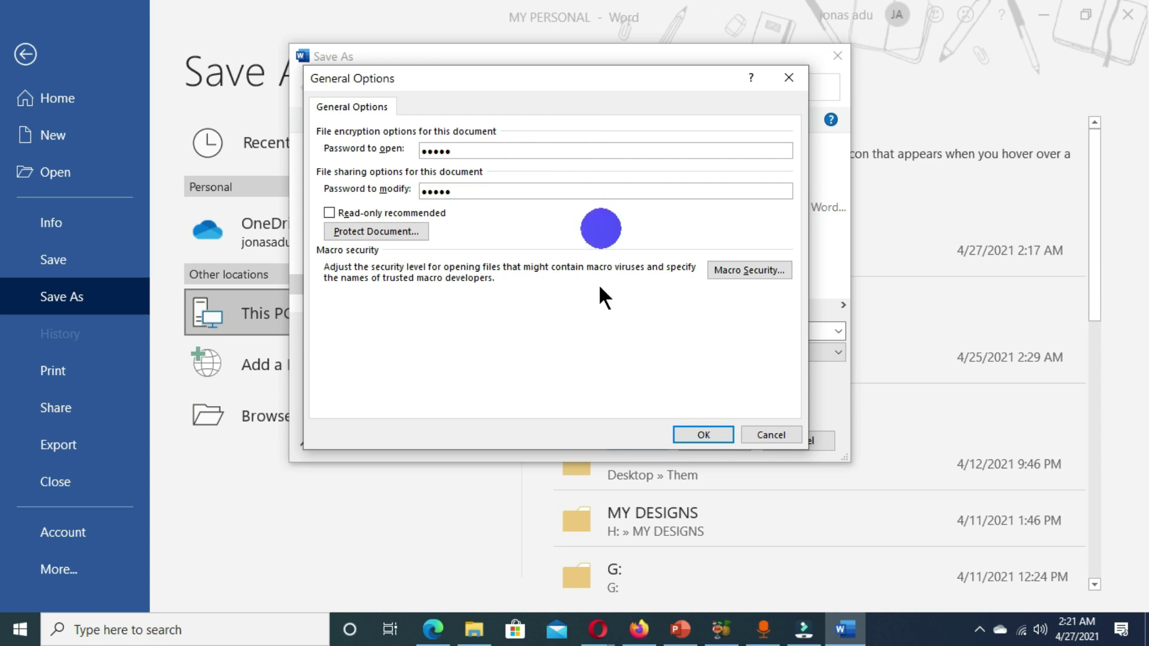
pyautogui.click(695, 437)
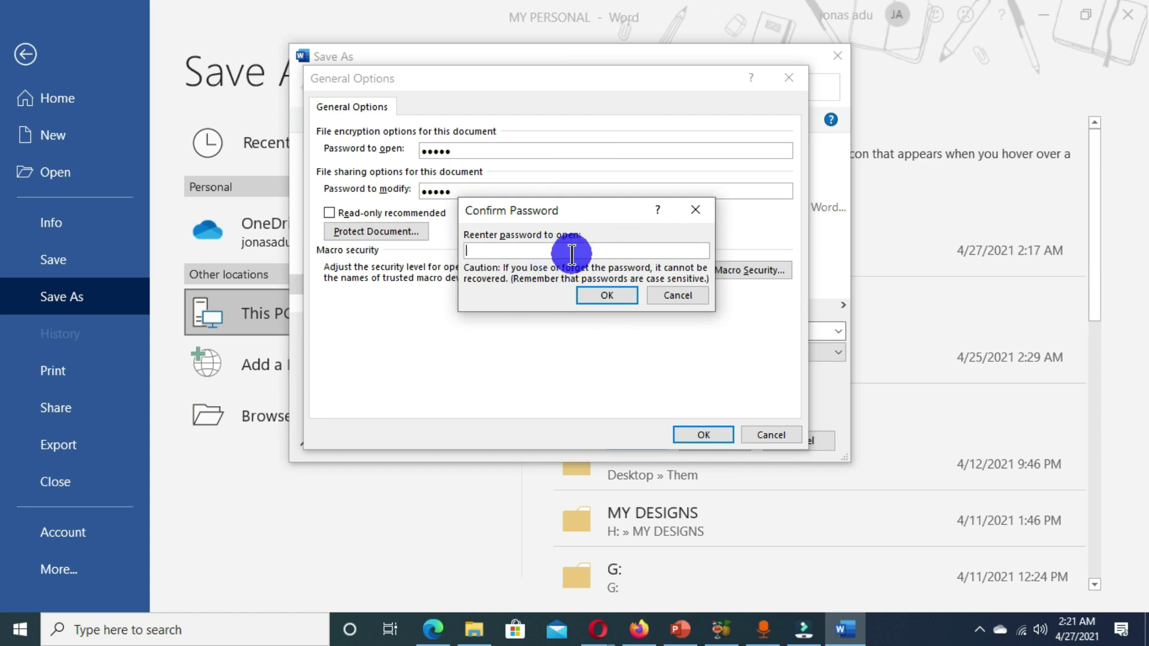
pyautogui.click(605, 294)
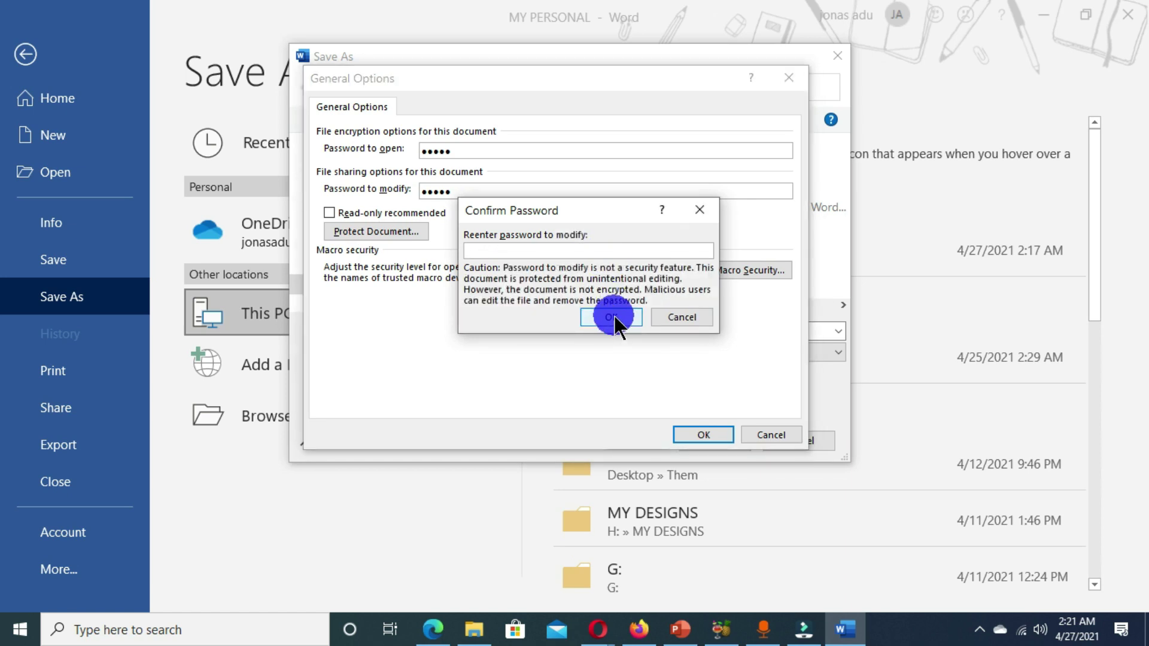
pyautogui.click(620, 320)
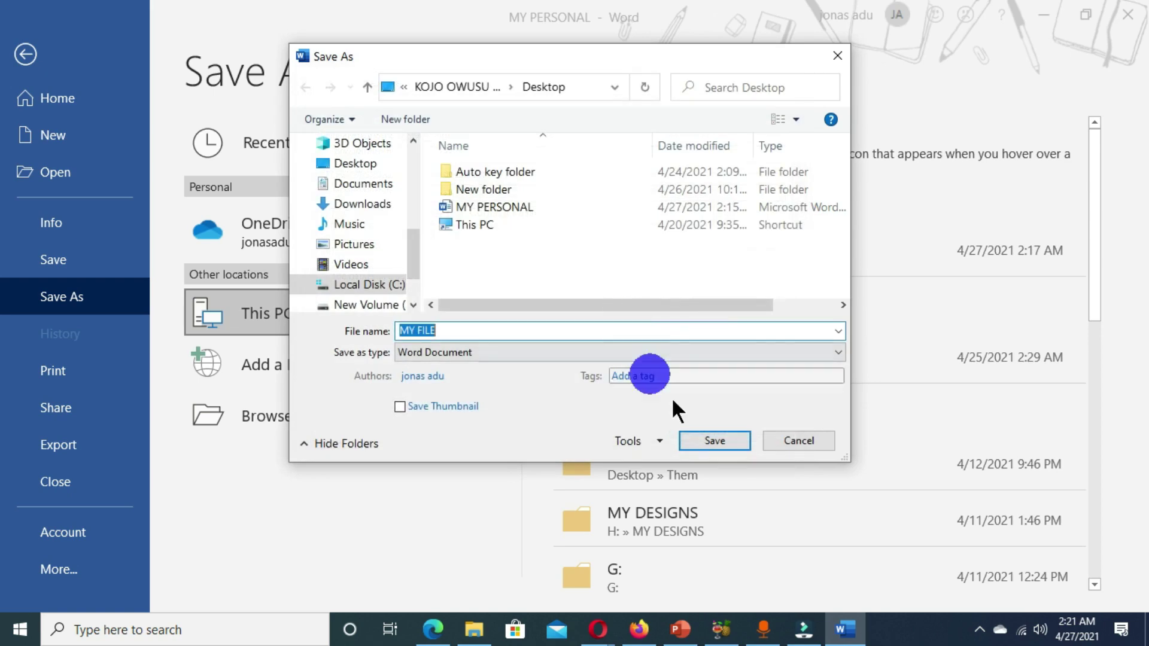
pyautogui.click(714, 441)
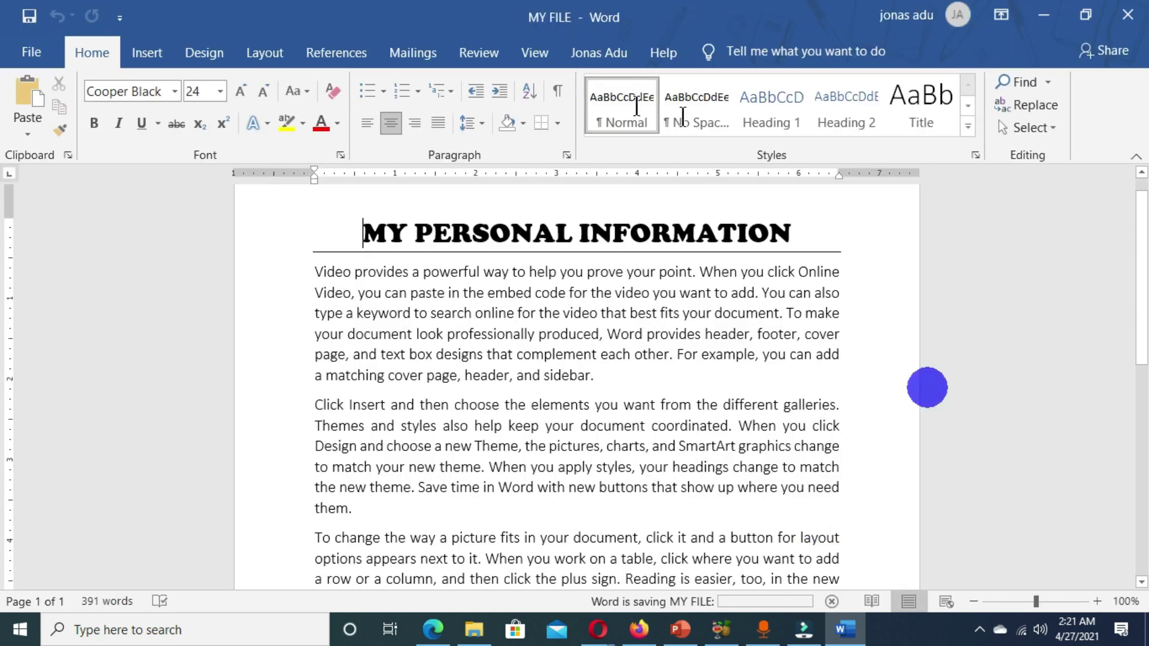
pyautogui.click(1128, 15)
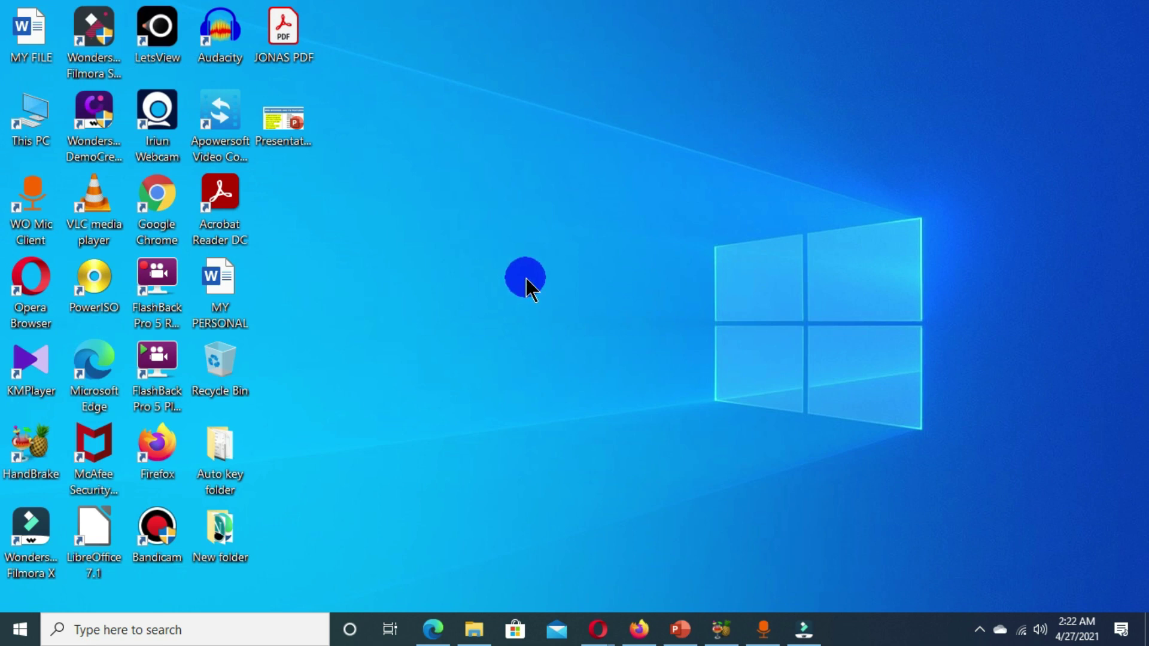
pyautogui.moveTo(30, 36)
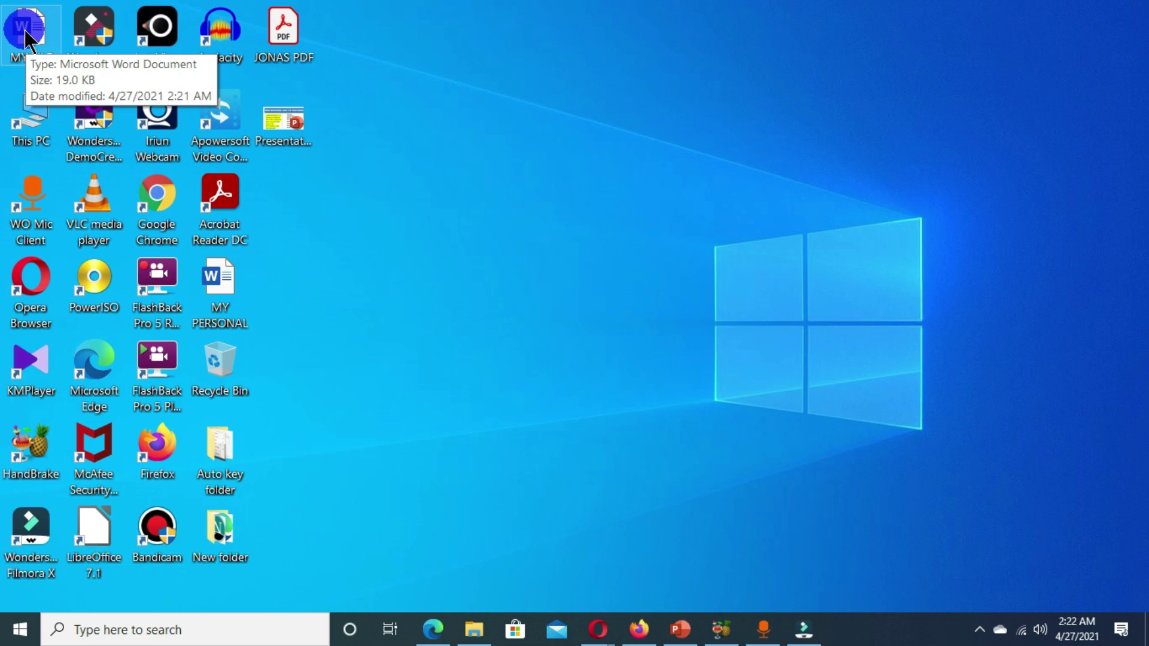
pyautogui.doubleClick(25, 31)
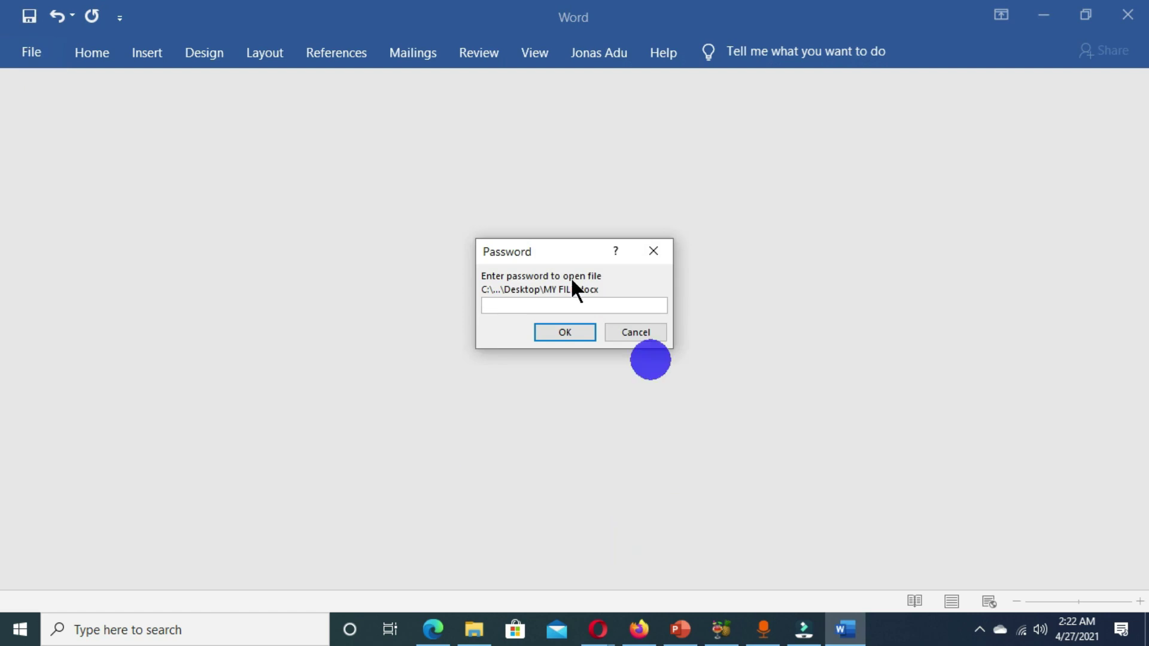
pyautogui.moveTo(556, 253); pyautogui.dragTo(518, 163)
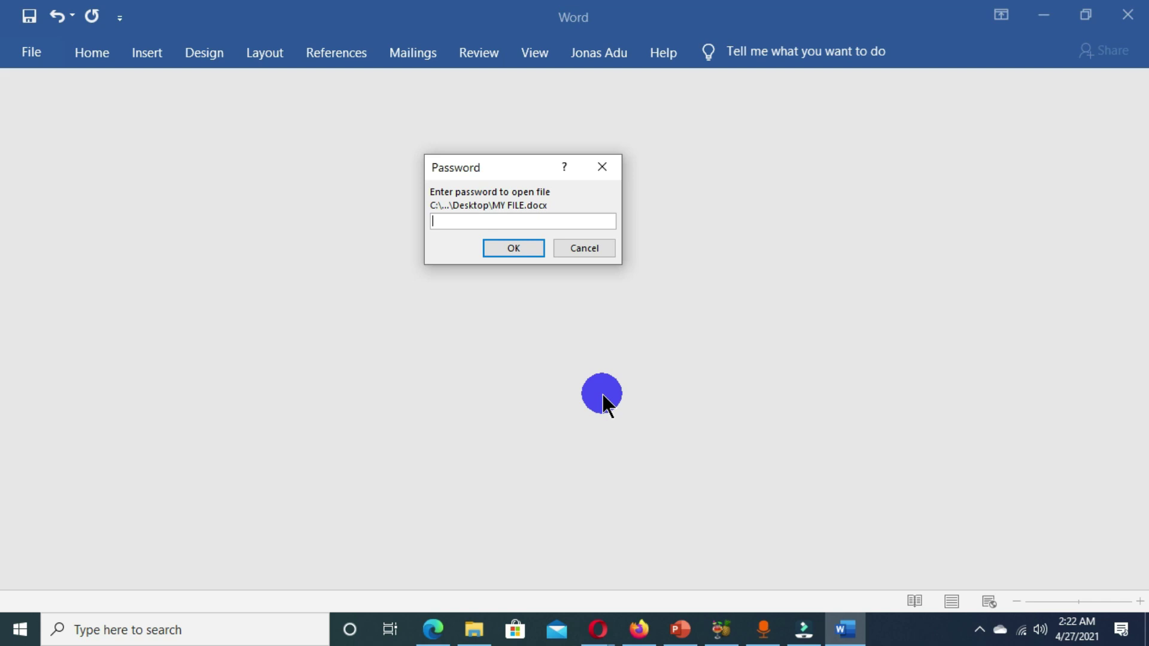
pyautogui.press('Return')
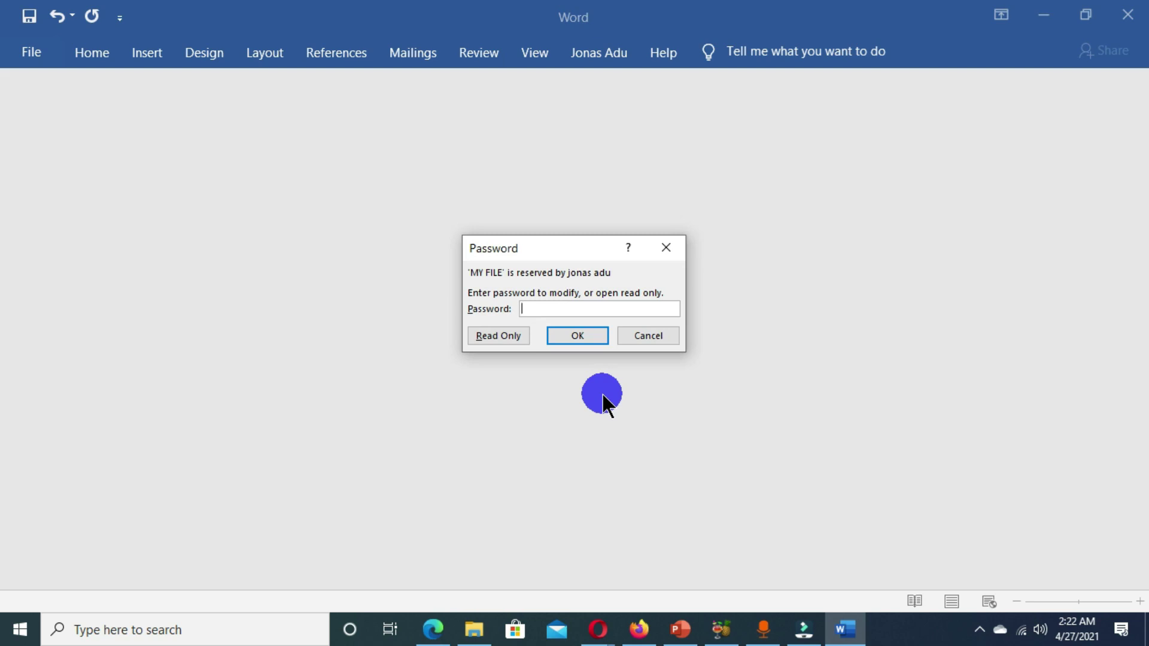
pyautogui.press('Return')
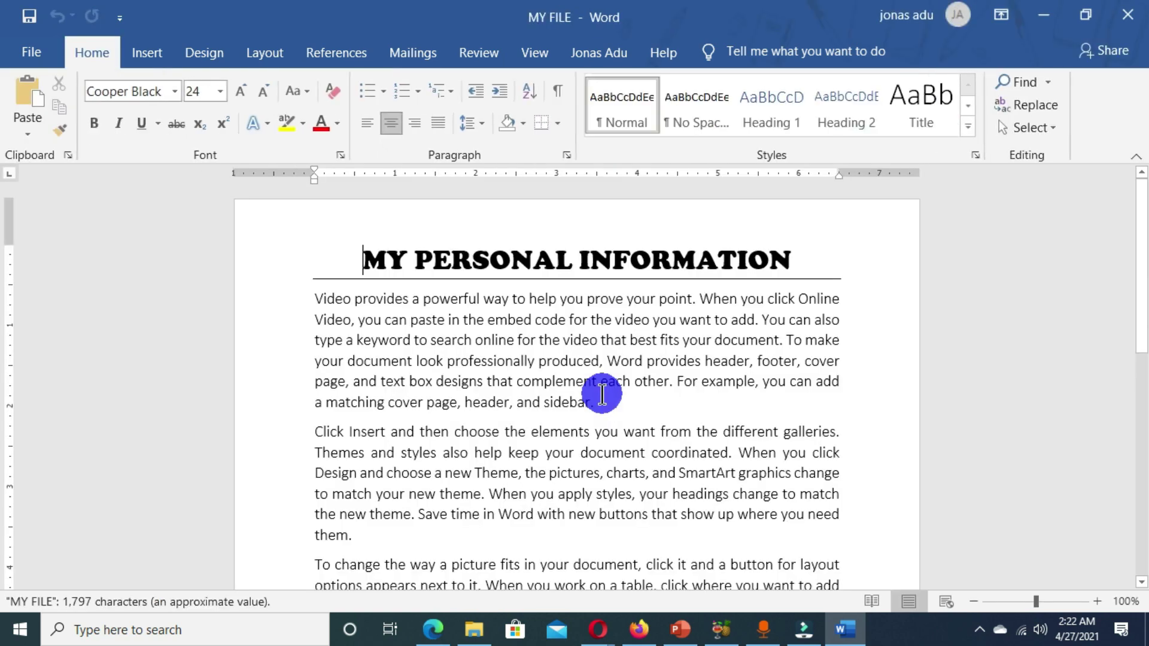